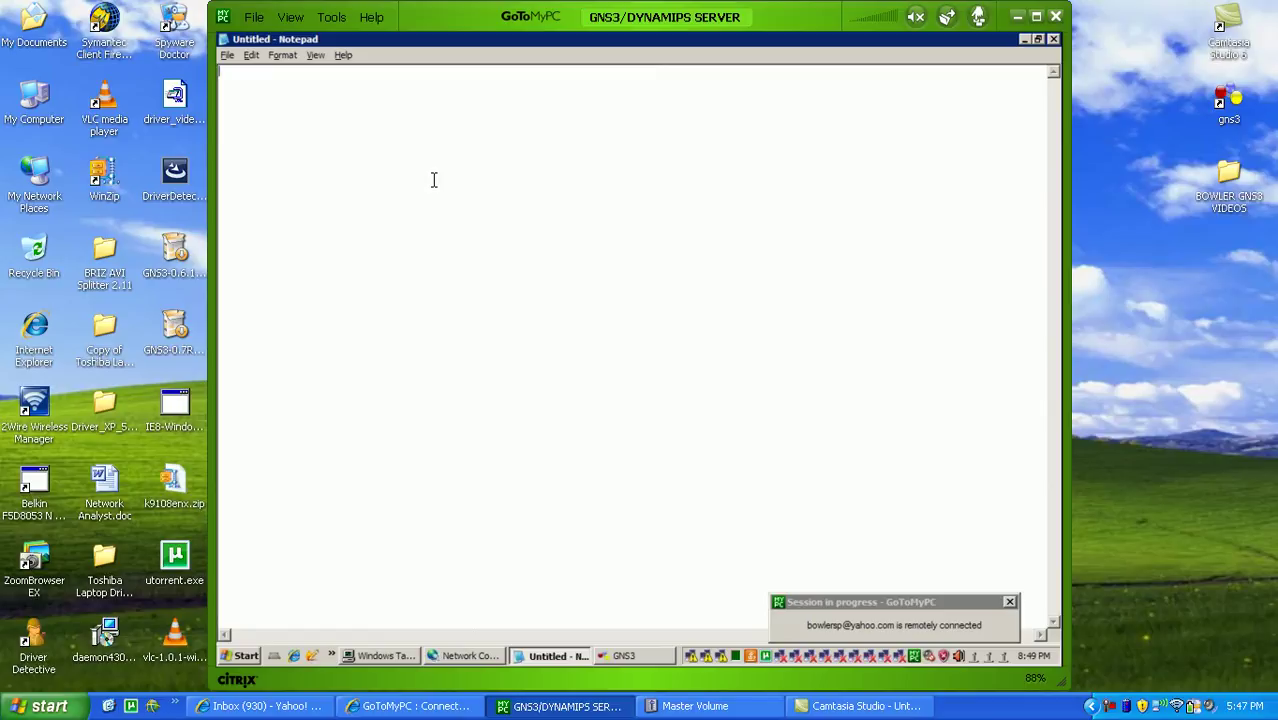
List 'Q9550 CPU', 'MSI X48C Platinum' and '4 gig ddr3 ram' as separate Notepad lines
type("Q")
type("9550")
type(" CPU")
type("I")
type("MSI")
type(" X48C")
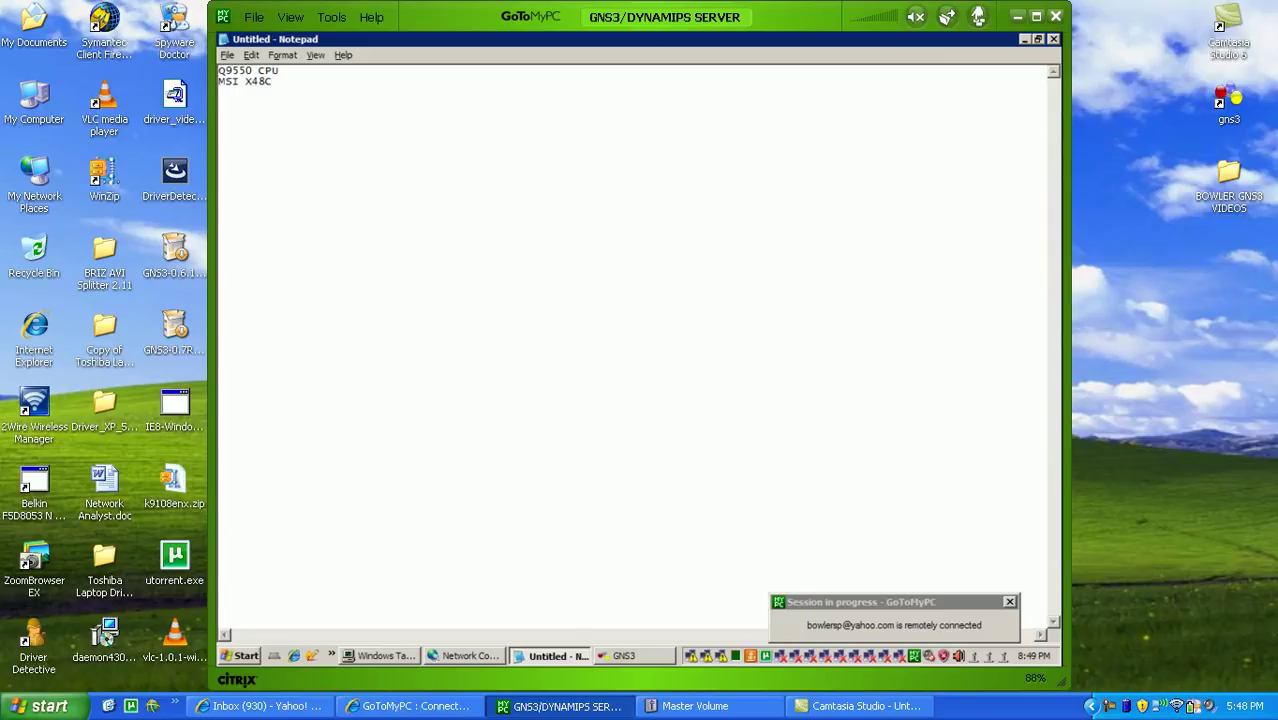
type(" Platinum")
key("Return")
type("4 gig ddr3 ram")
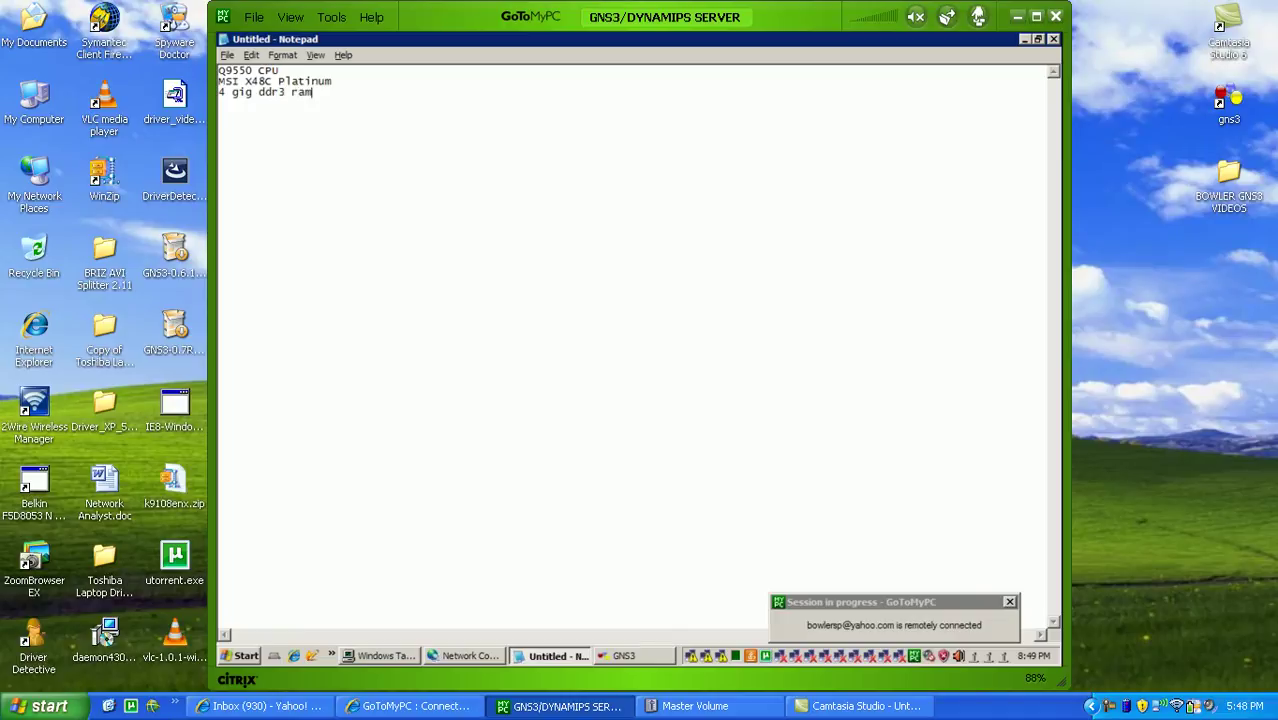
key("Return")
Add "3 quad port NIC's" on the empty line below the RAM entry
left_click(334, 113)
type("3 quad port NIC's")
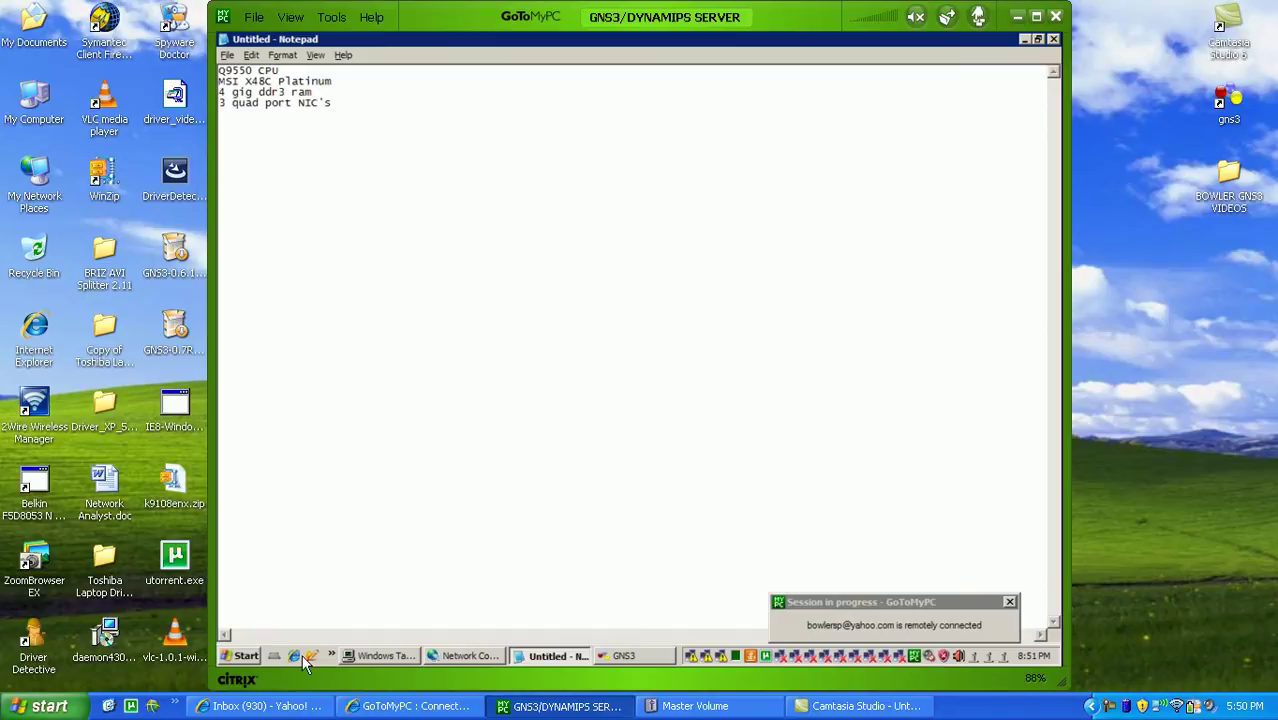
left_click(463, 653)
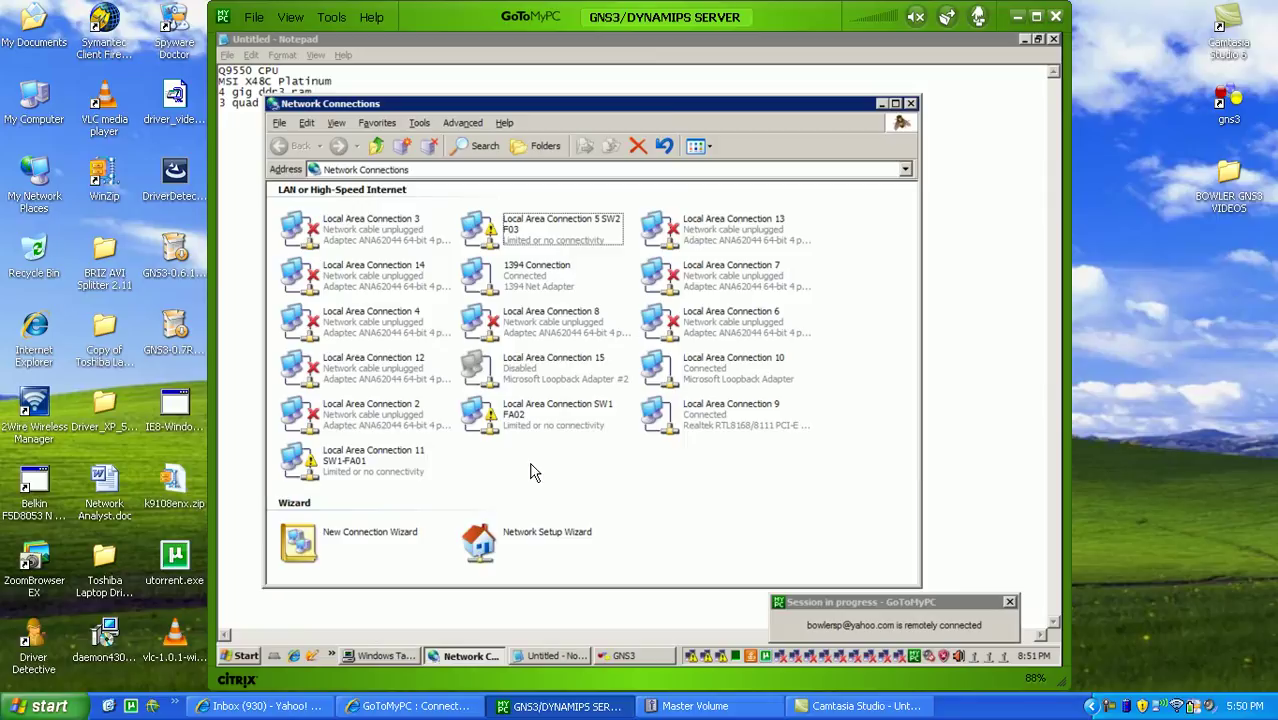
left_click(532, 340)
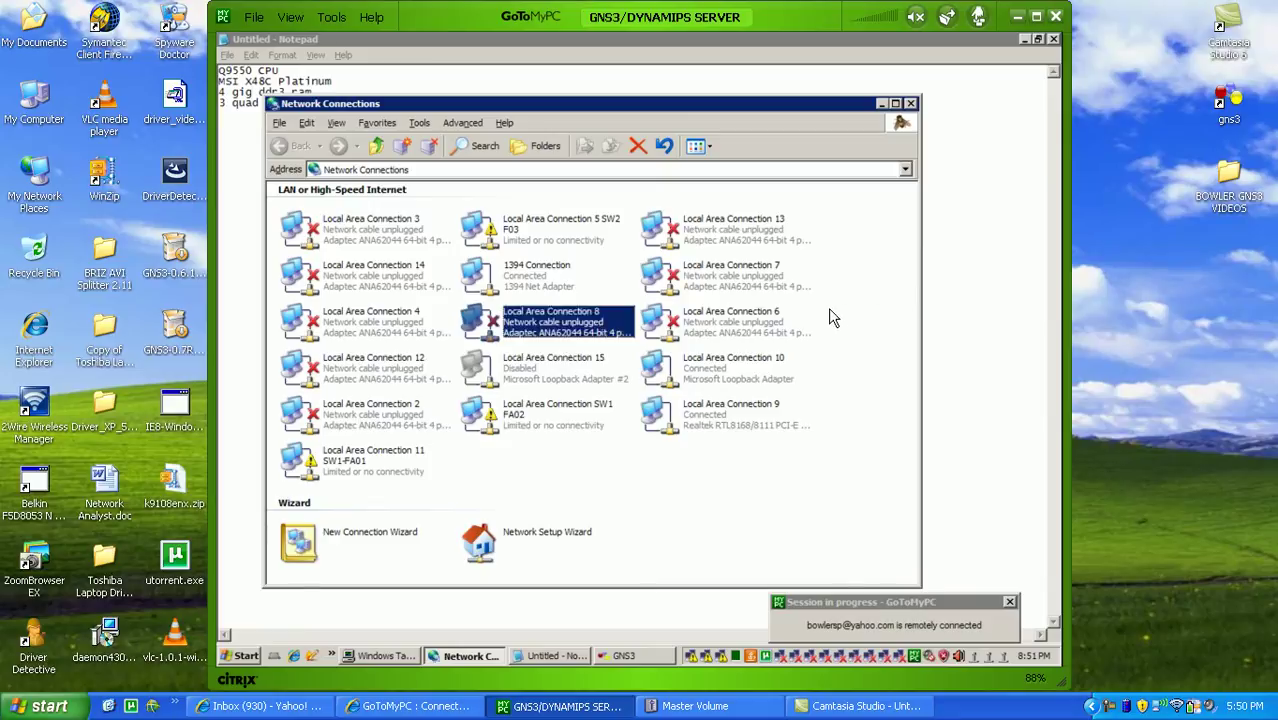
Append '(adaptec ANA62044)' to the NIC line, checking Network Connections for the adapter model
left_click(945, 264)
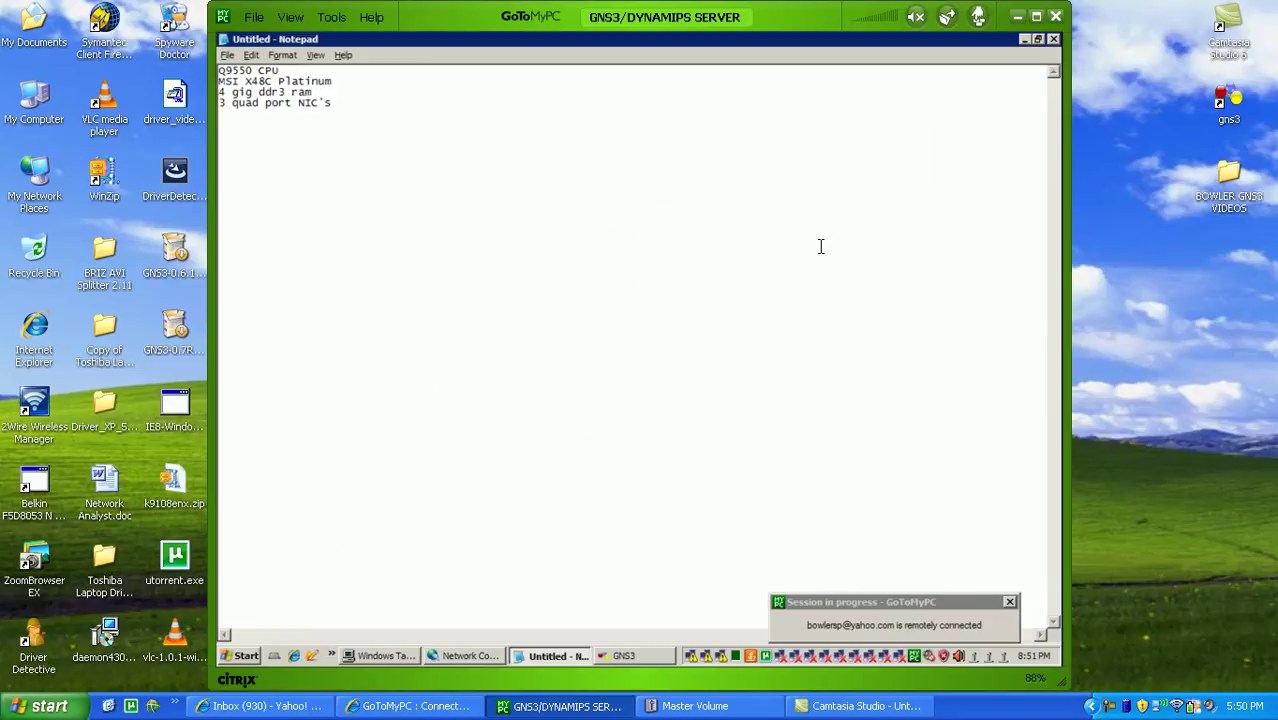
type("(adaptec ANA62044)")
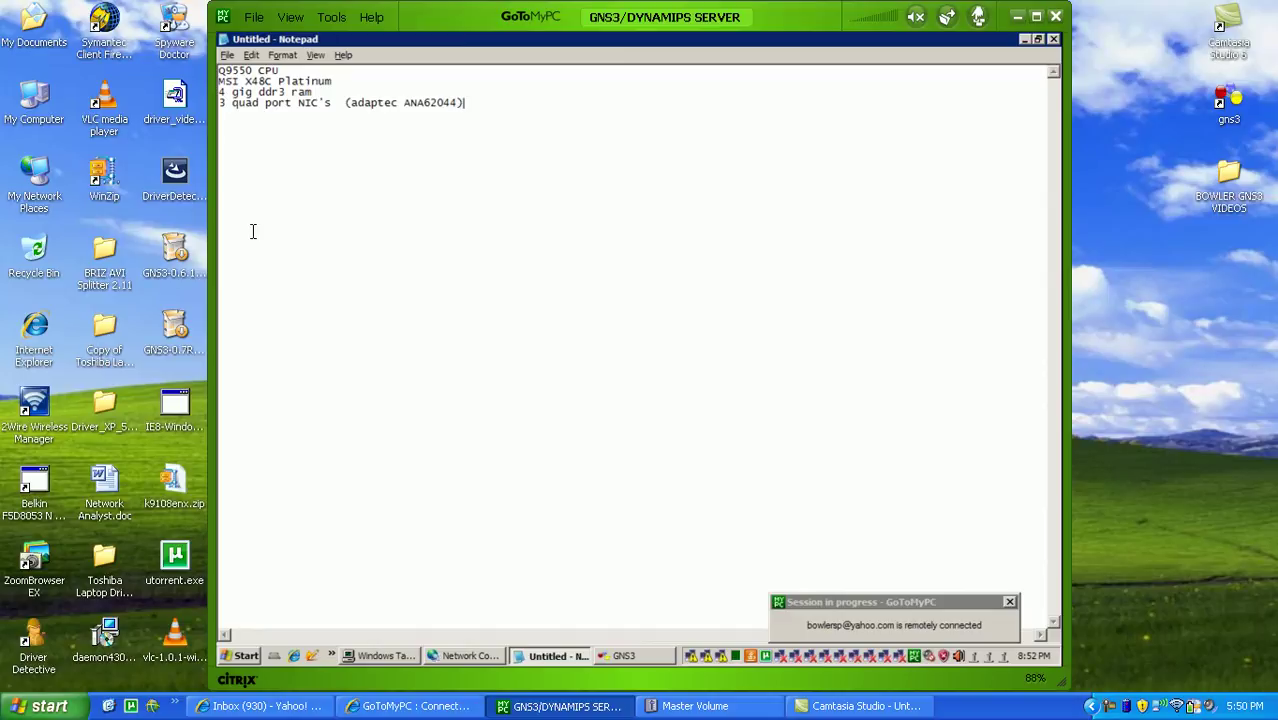
key("Return")
key("Return")
left_click(444, 657)
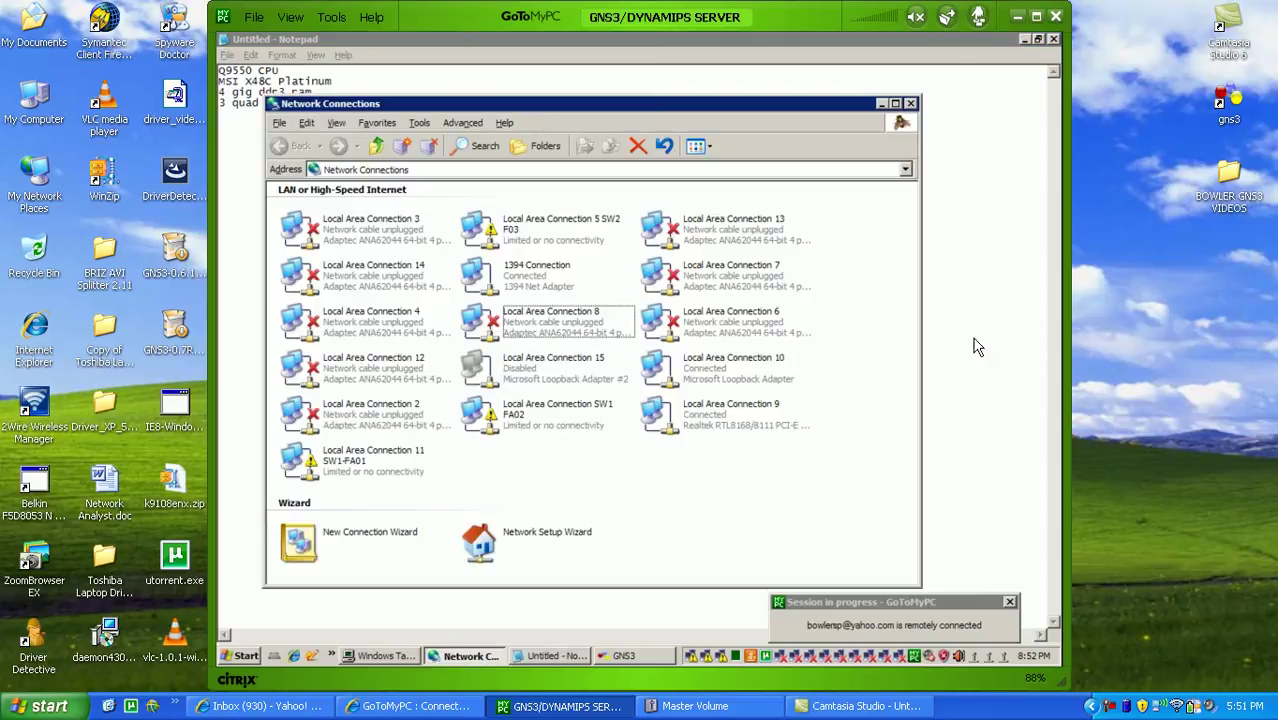
left_click(950, 316)
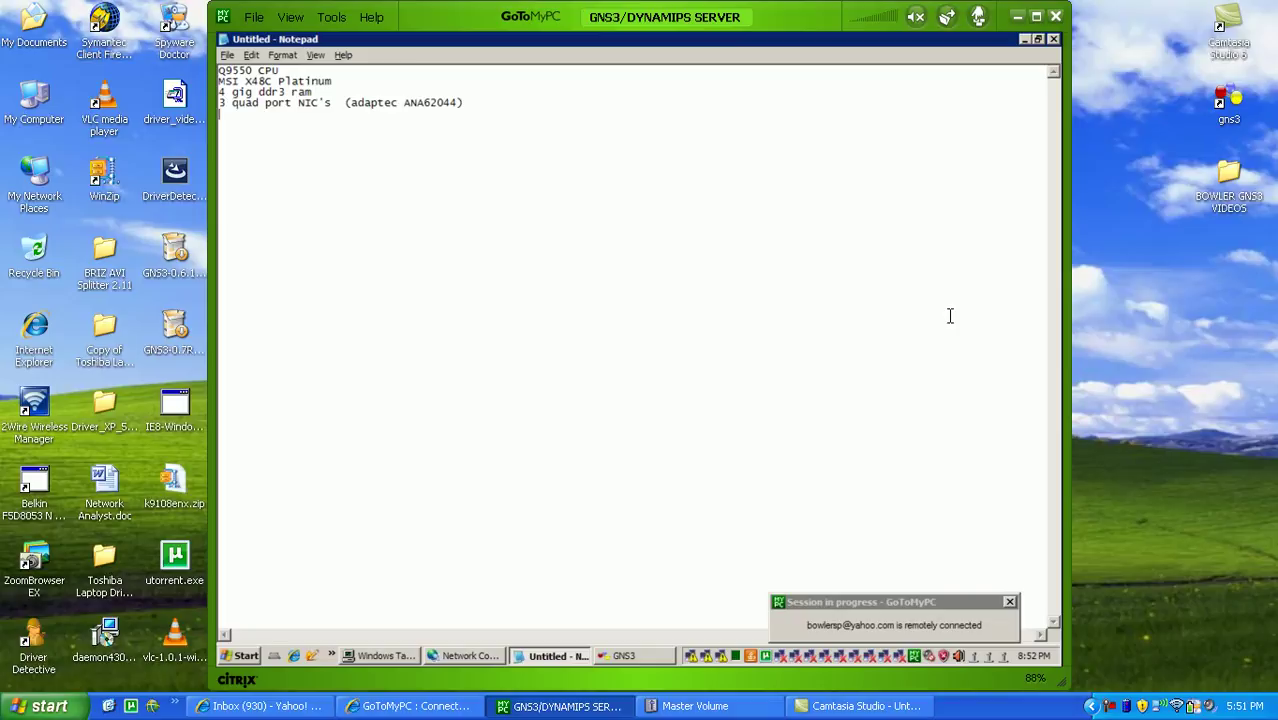
Add 'XP 64-bit' as the fifth line of the spec list
type("XP 64-bit")
key("Return")
Launch cmd from the remote Start menu's Run dialog and begin a telnet command
left_click(246, 655)
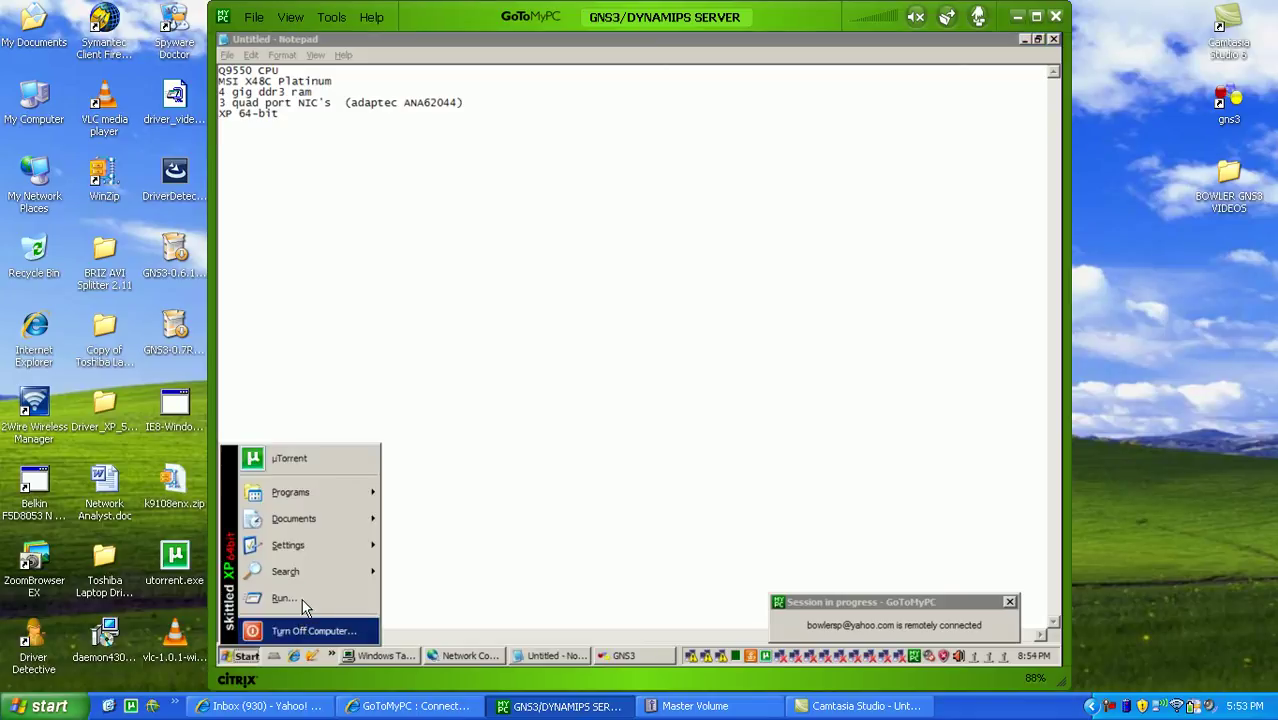
left_click(304, 604)
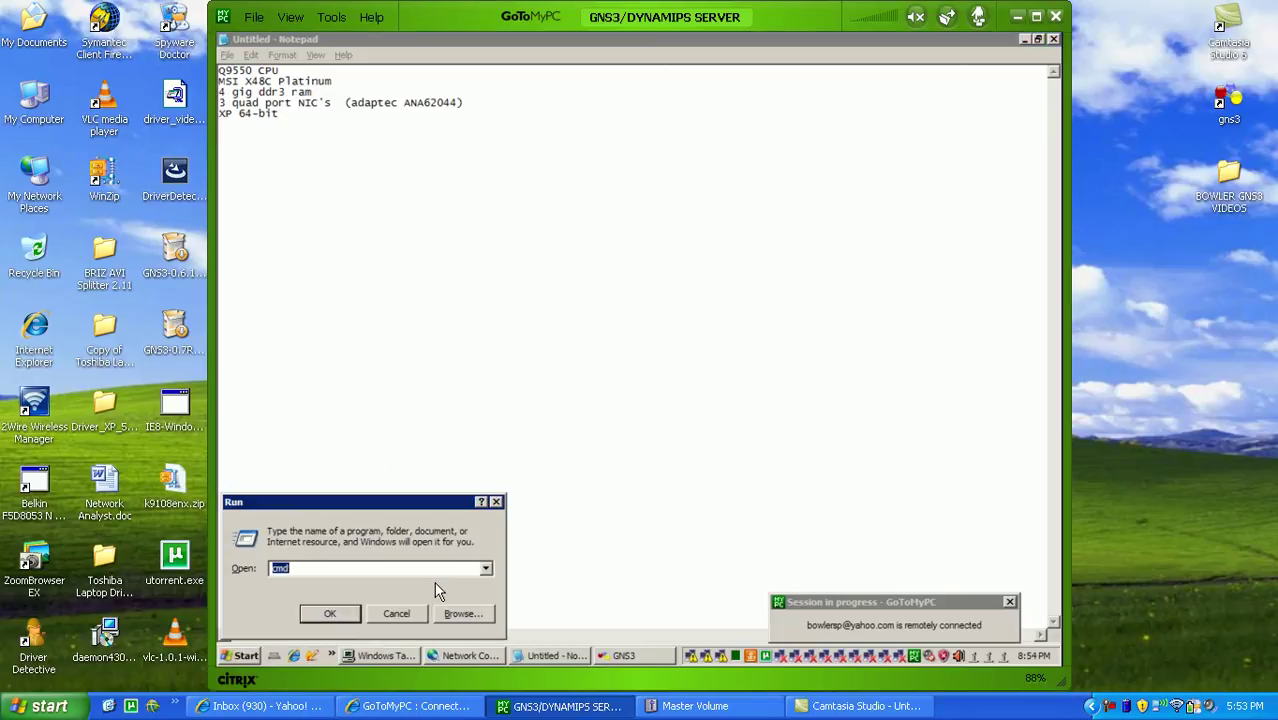
key("Return")
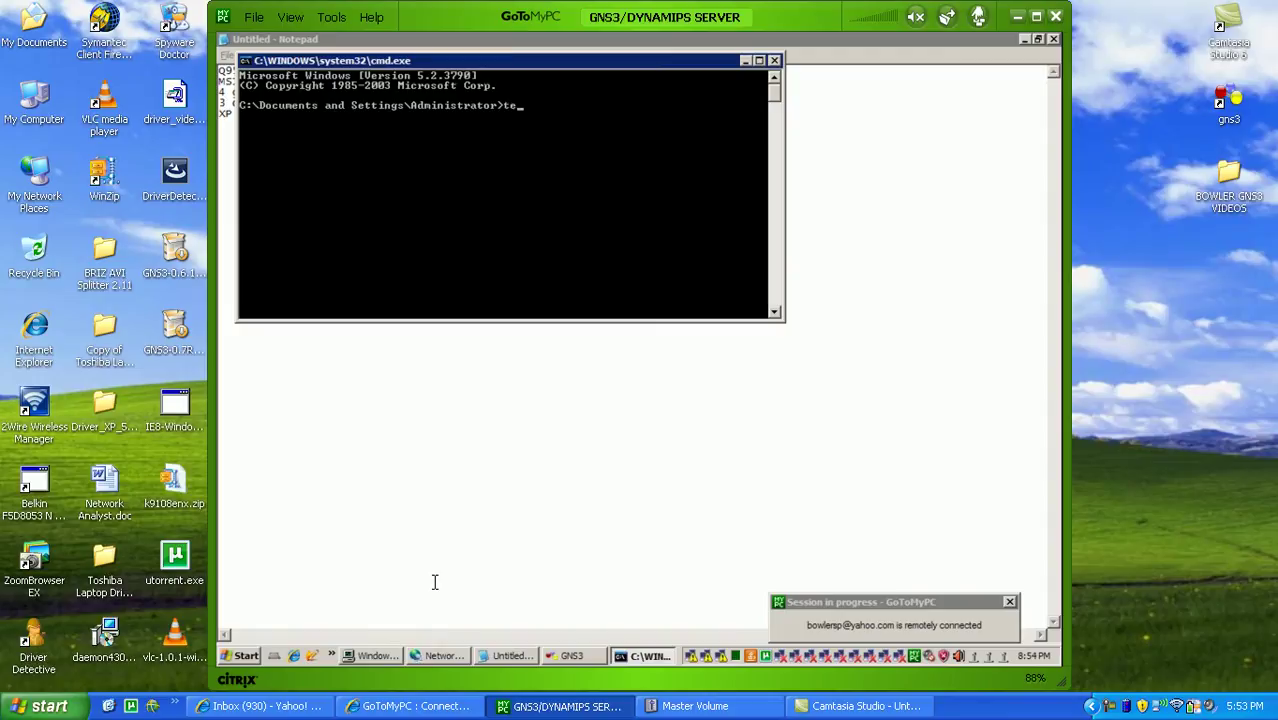
type("telnet")
Telnet to 192.168.1.1, enter the login password, then run 'en' for privileged mode
key("BackSpace")
key("BackSpace")
type("92.168.1.1")
key("Return")
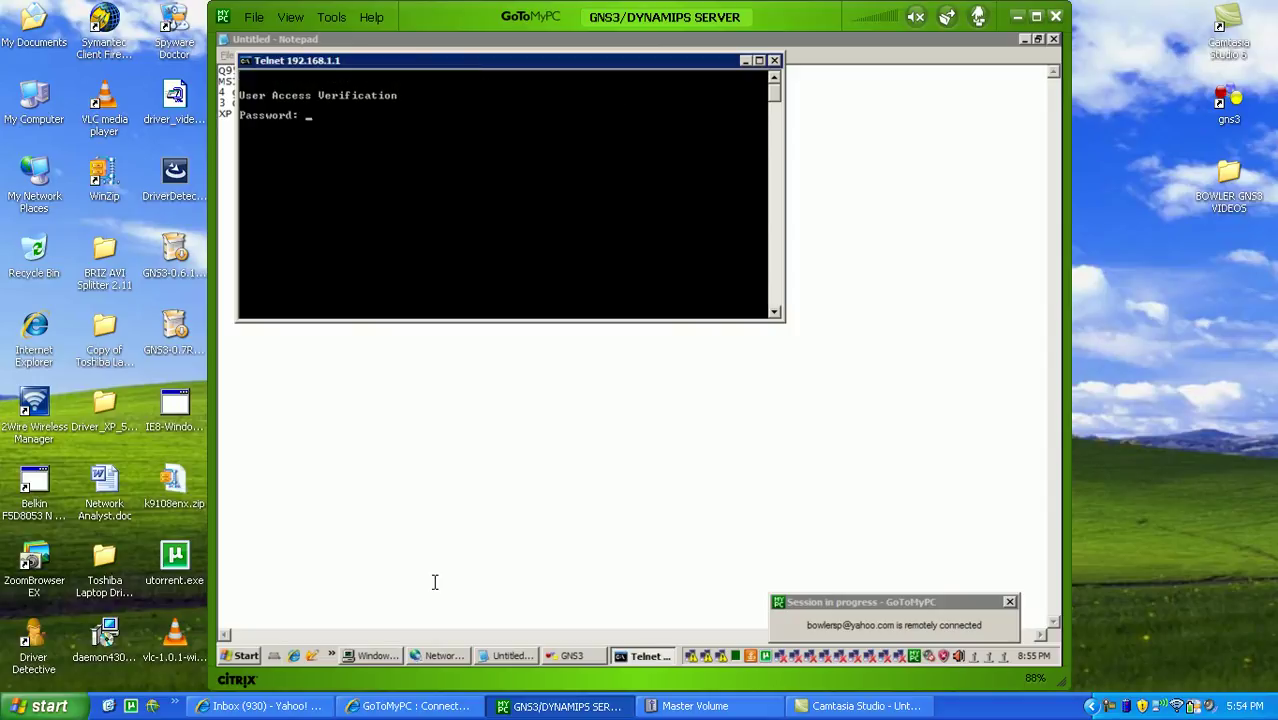
key("Return")
key("Return")
key("Return")
key("Return")
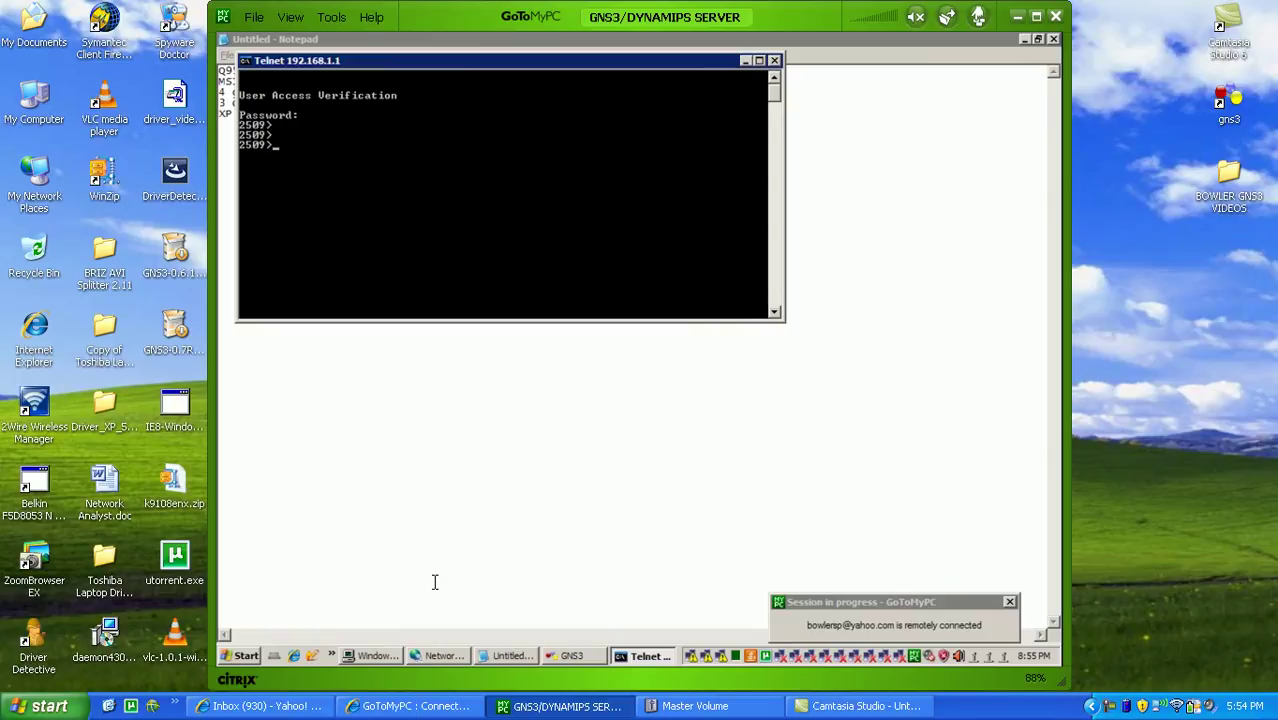
type("en")
key("Return")
key("Return")
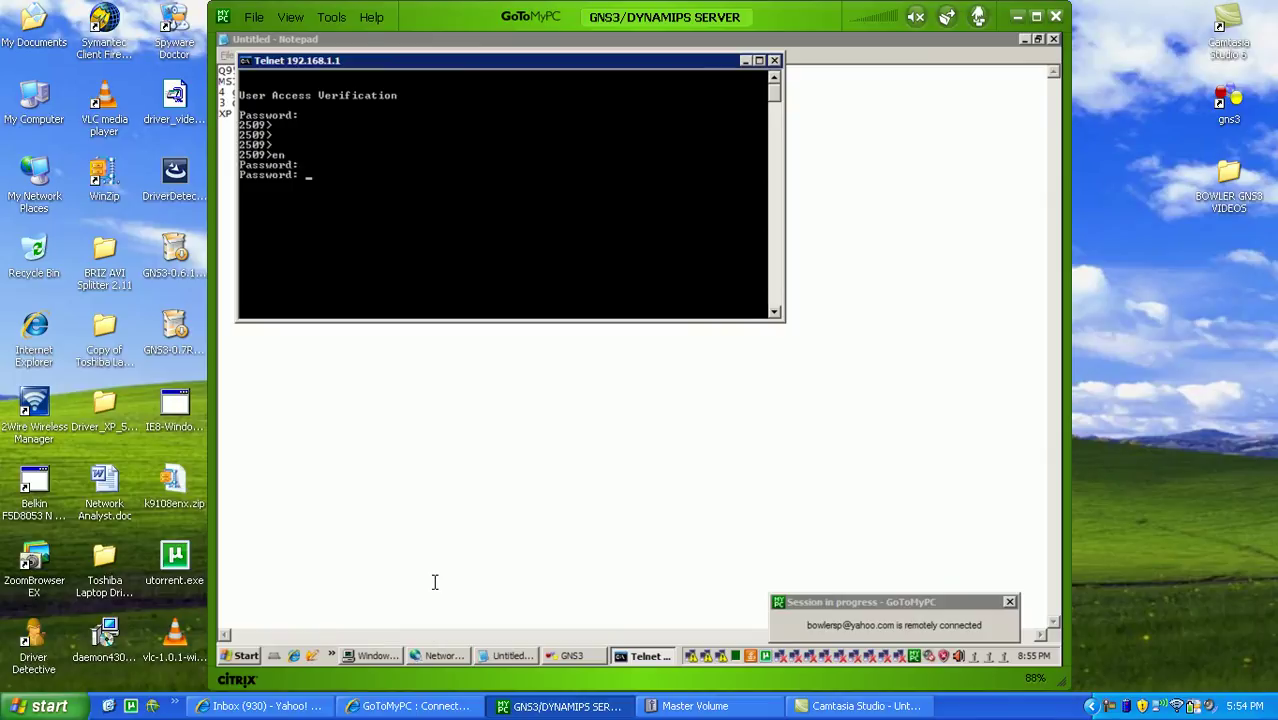
key("Return")
key("Return")
key("Return")
key("Return")
key("Return")
key("Return")
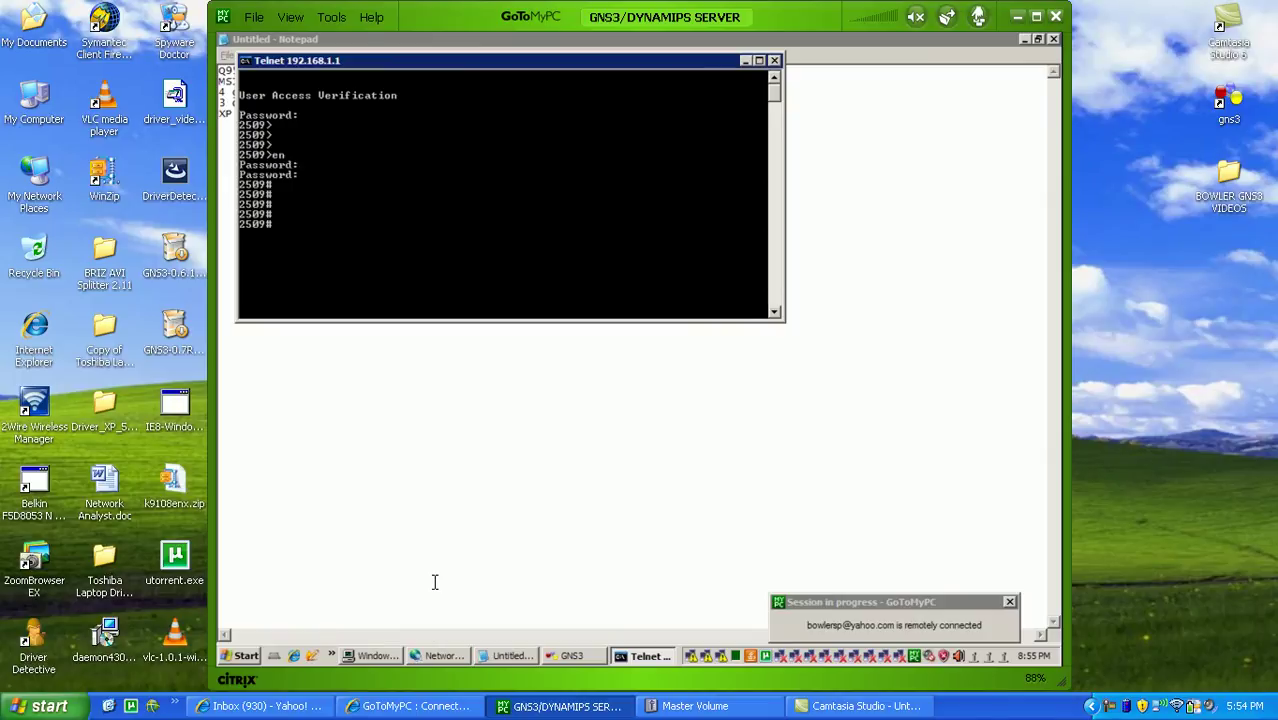